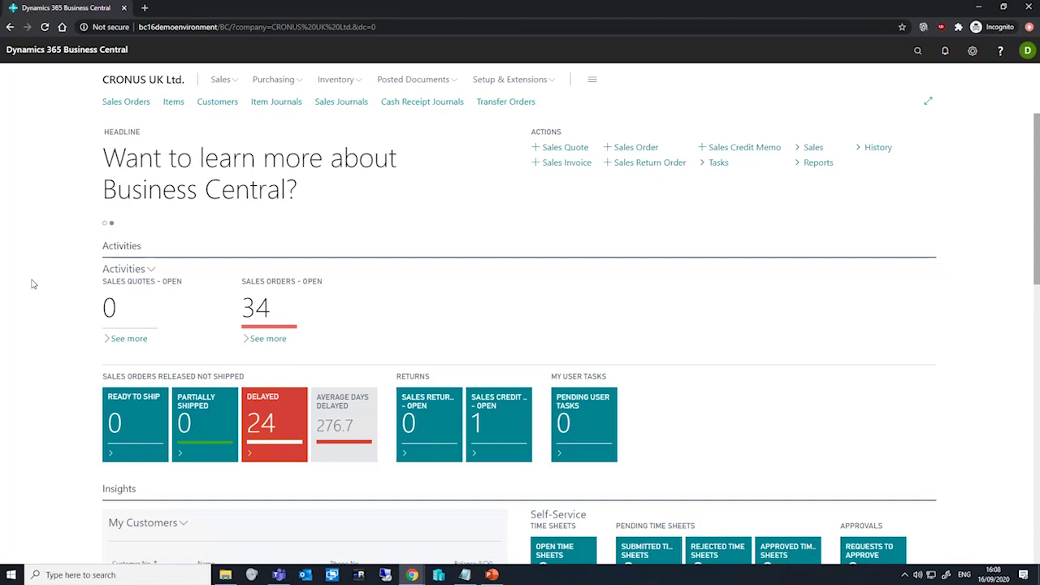
Create a new sales order for customer 20000 (Selangorian Ltd.) so the header fills in.
left_click(127, 102)
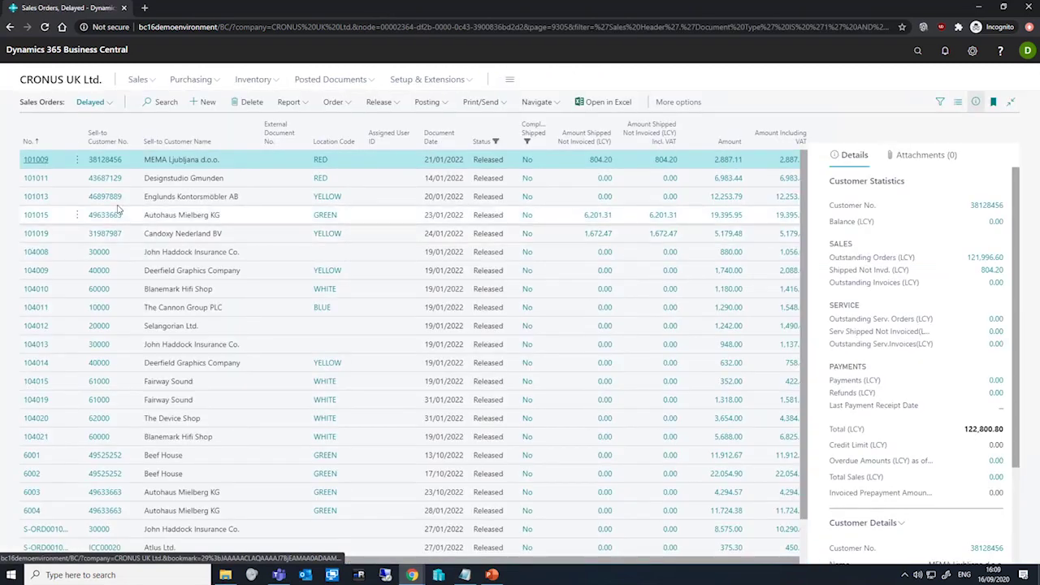
left_click(205, 102)
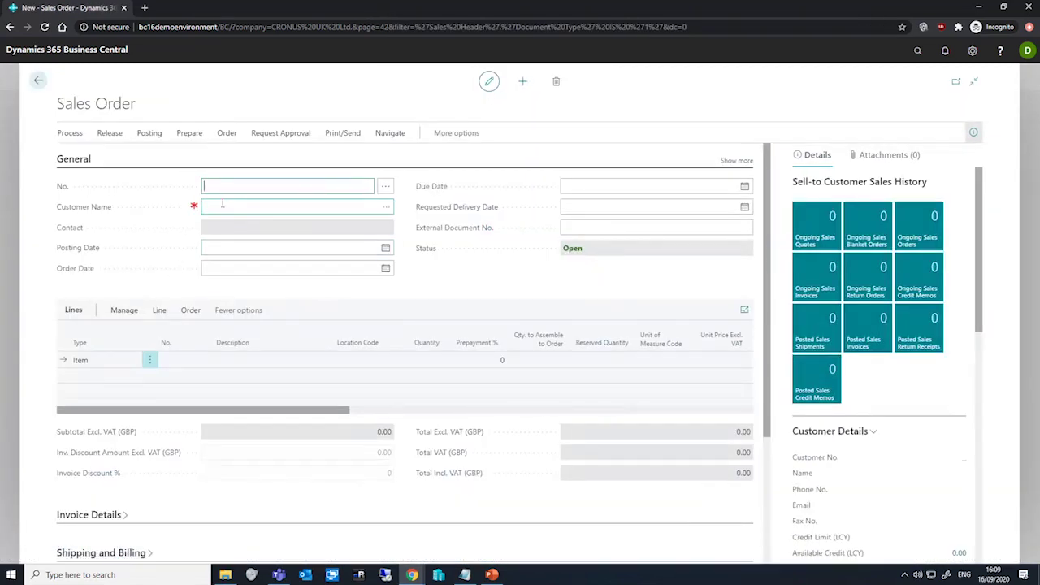
left_click(222, 204)
type("20")
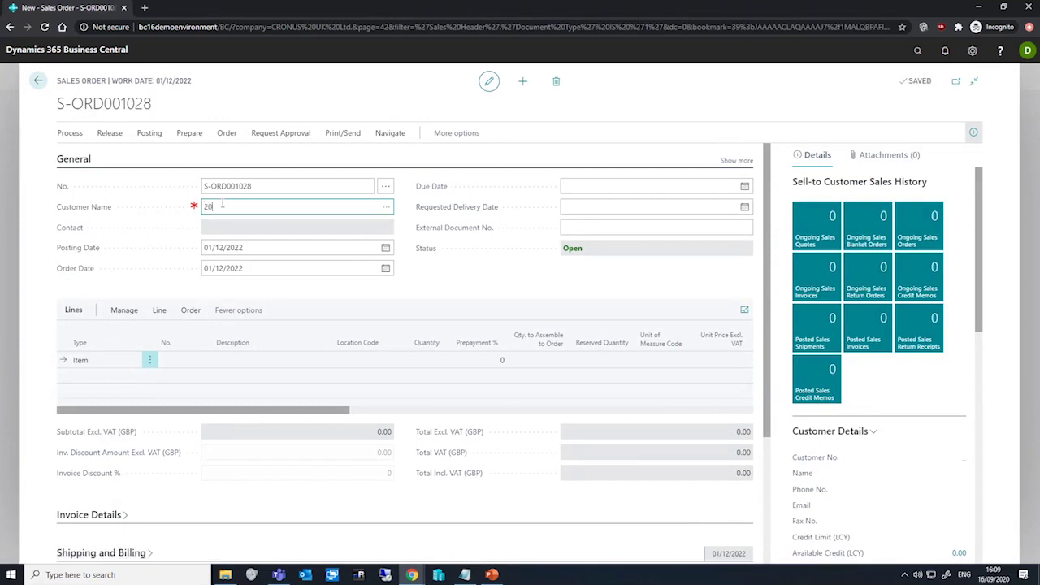
type("000")
key("Tab")
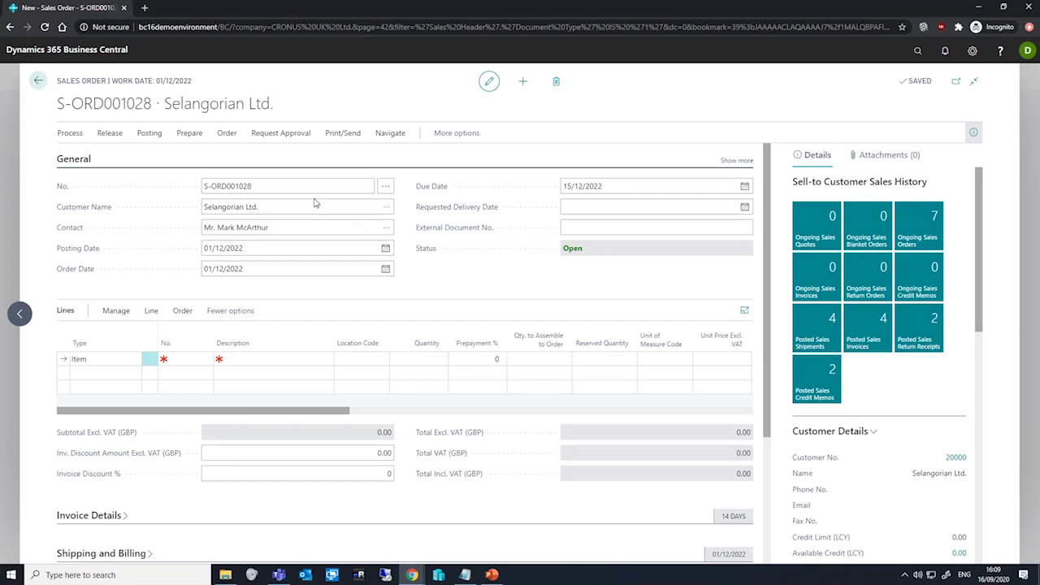
scroll(65, 280, "down", 3)
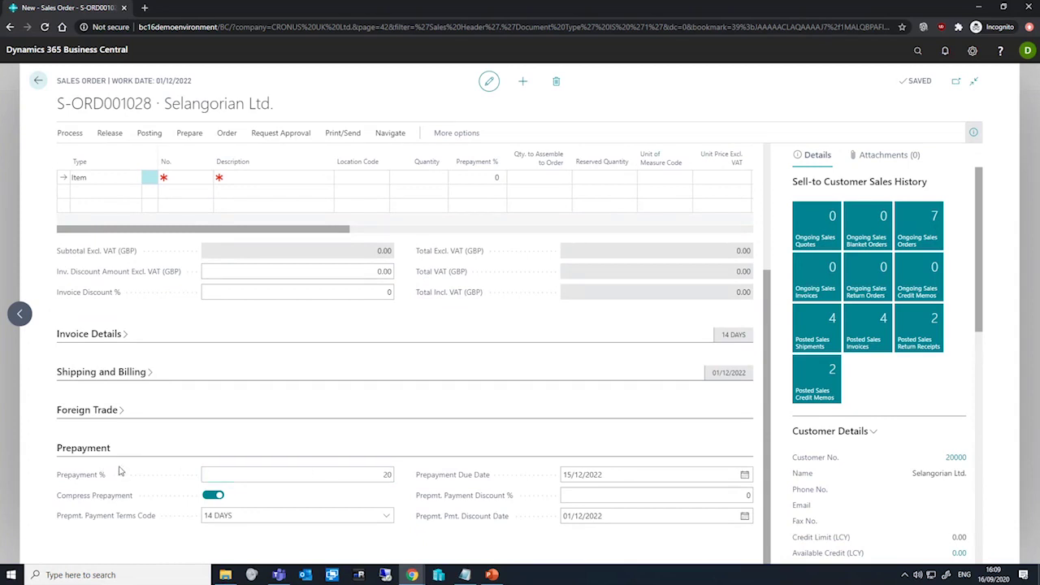
left_click(370, 471)
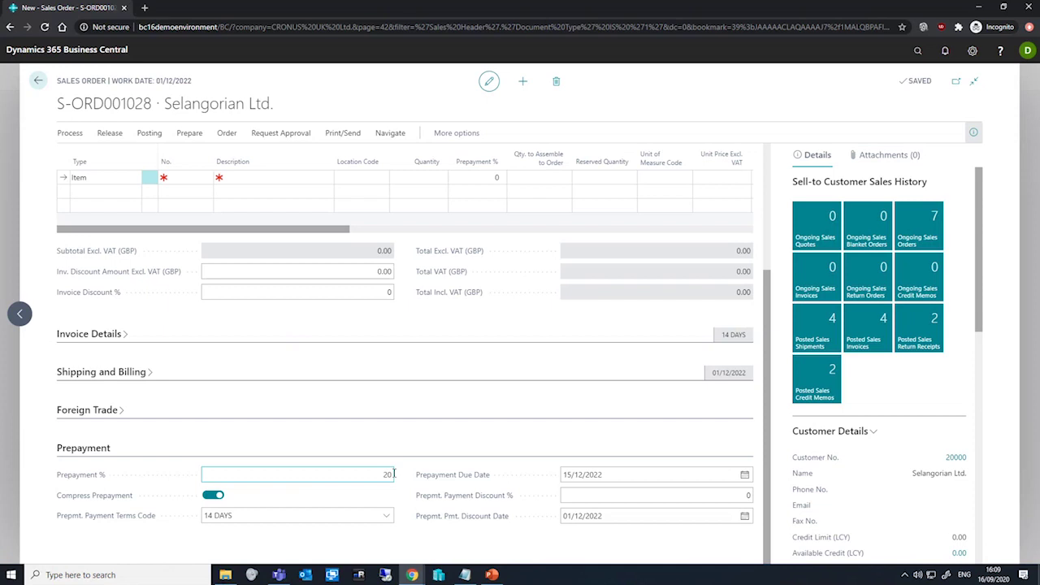
left_click(315, 402)
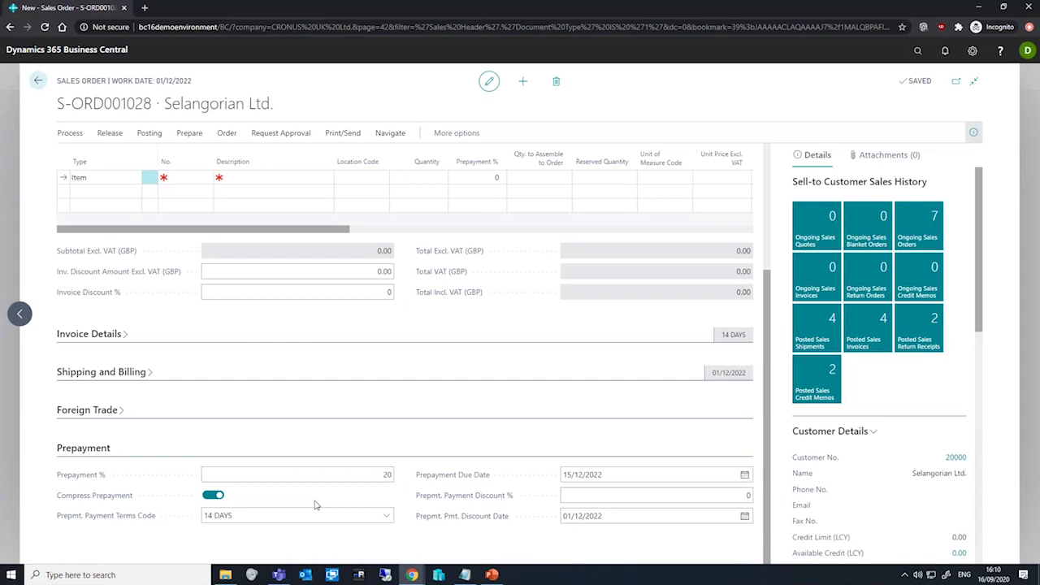
scroll(307, 483, "up", 2)
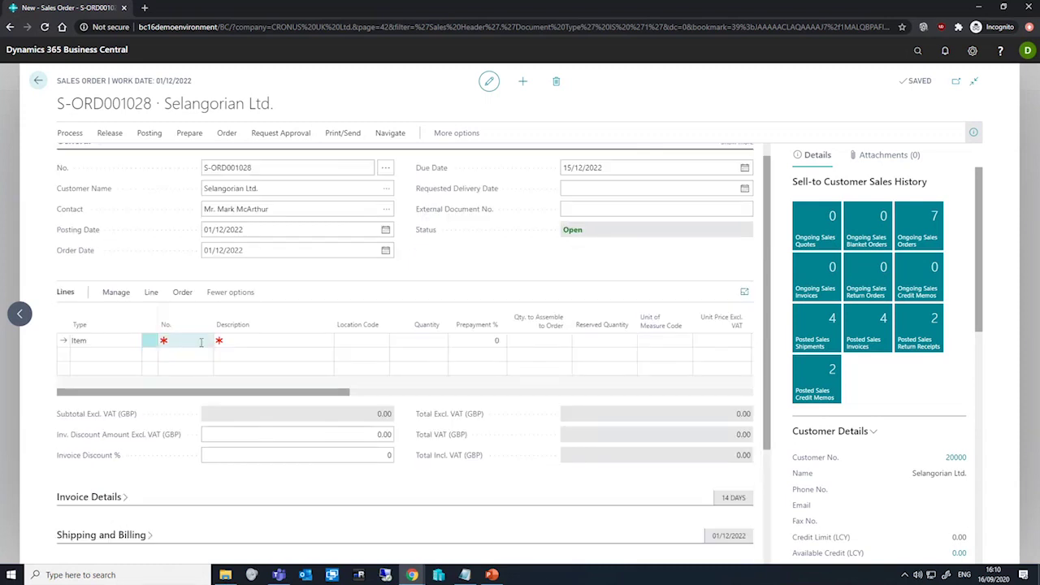
Add an order line for 10 ATHENS Desks from the BLUE location.
left_click(202, 342)
left_click(203, 342)
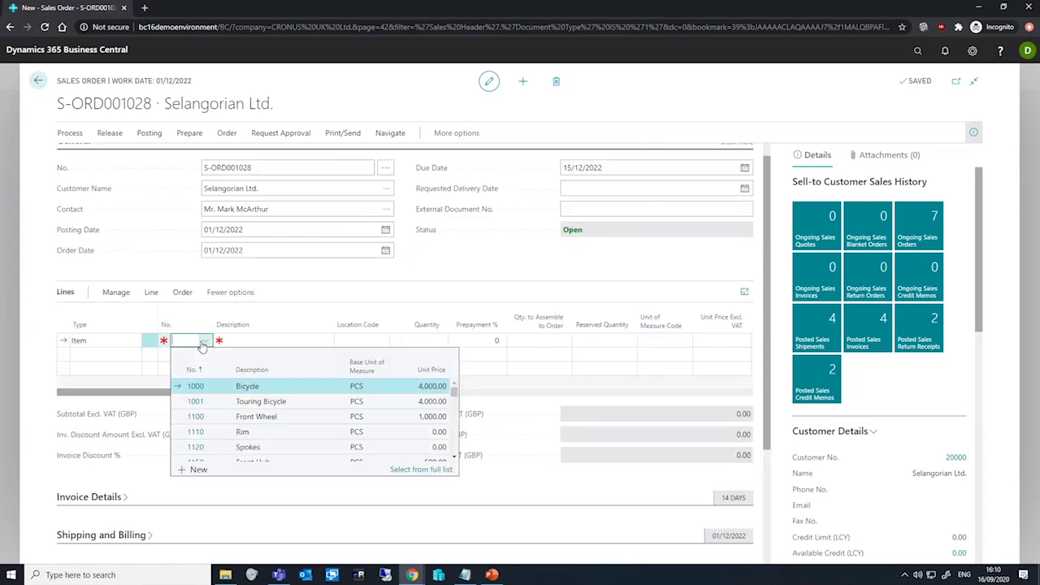
scroll(201, 420, "down", 8)
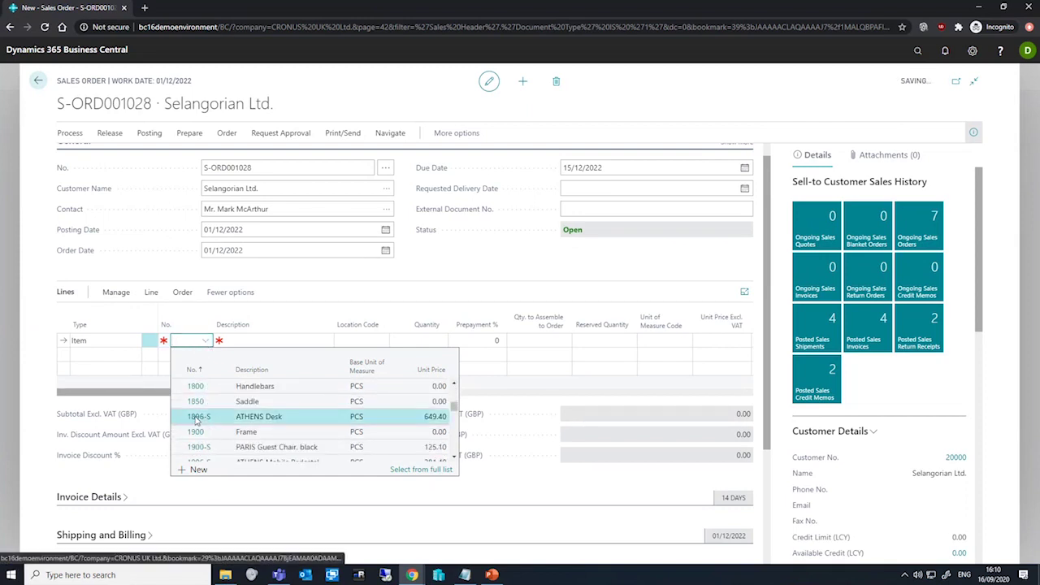
left_click(204, 416)
left_click(373, 338)
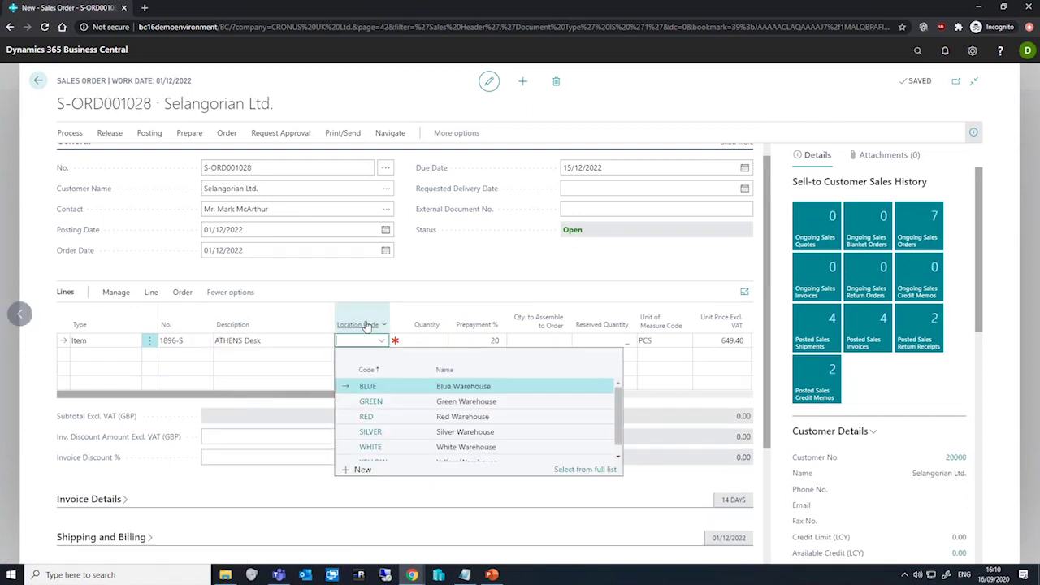
type("b")
key("Tab")
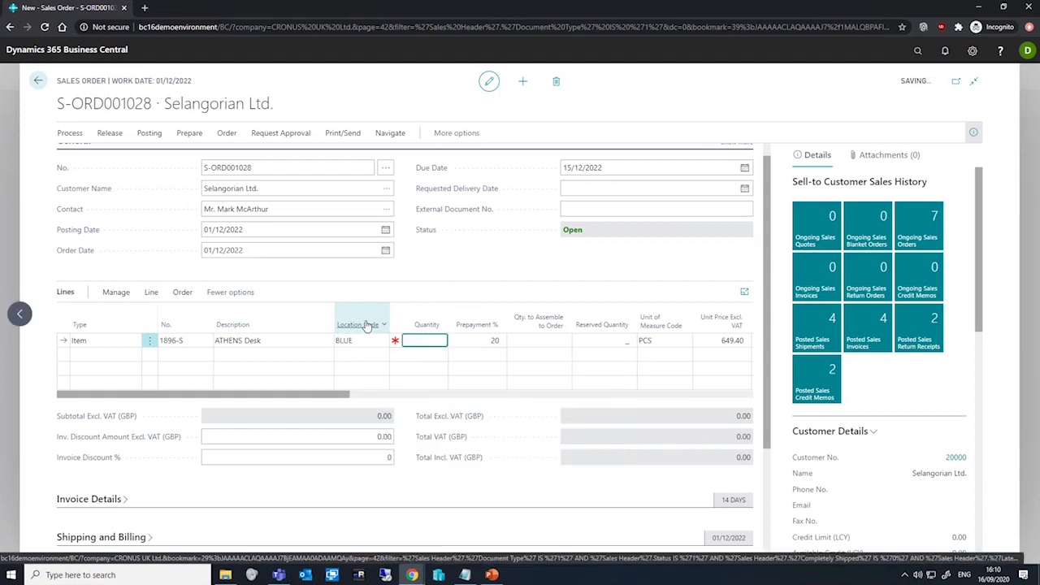
type("10")
key("Tab")
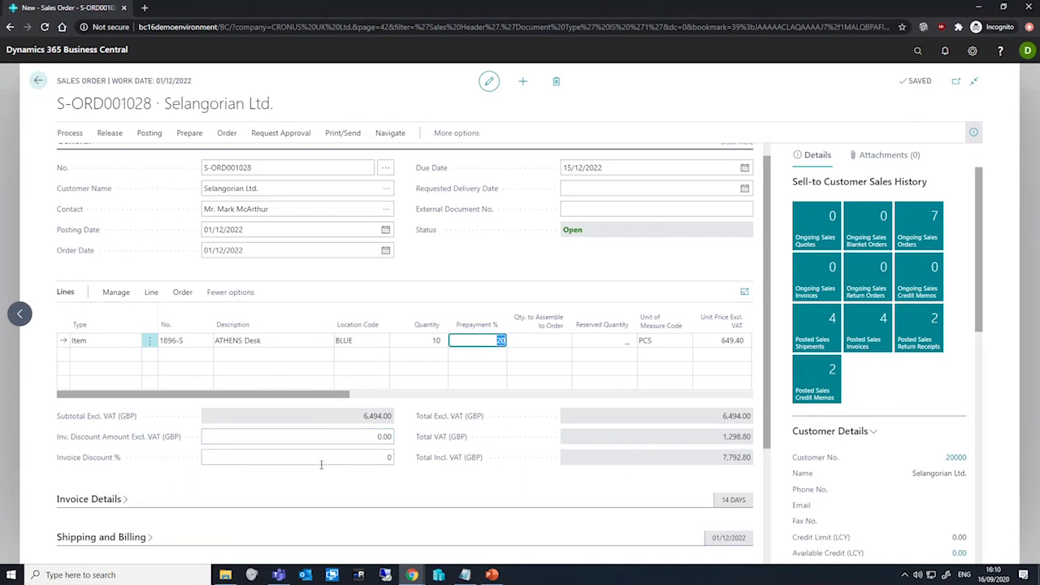
Review the order lines, check and close workspace settings, then show order-level options.
scroll(275, 514, "down", 2)
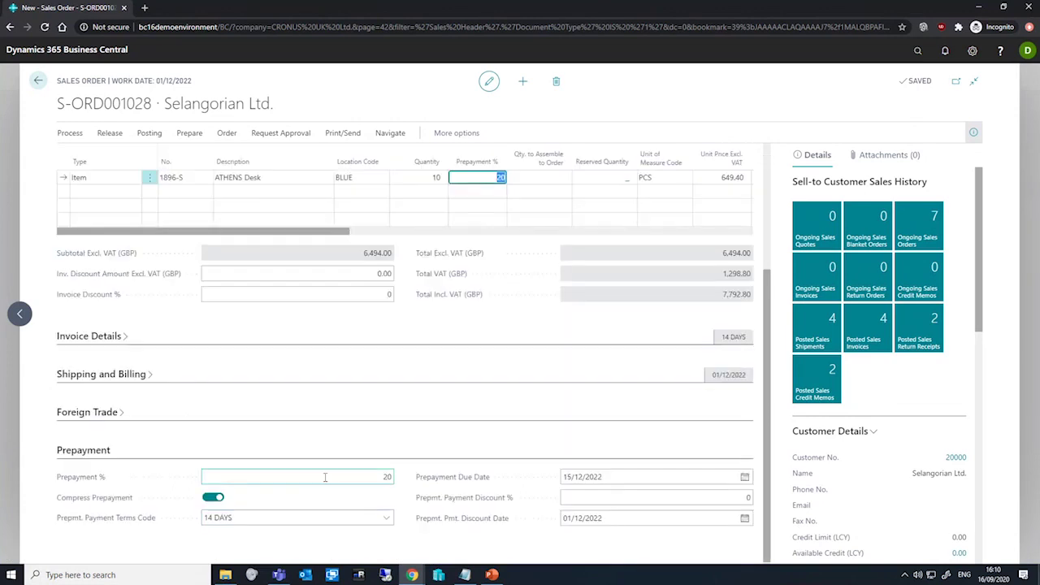
scroll(332, 476, "up", 3)
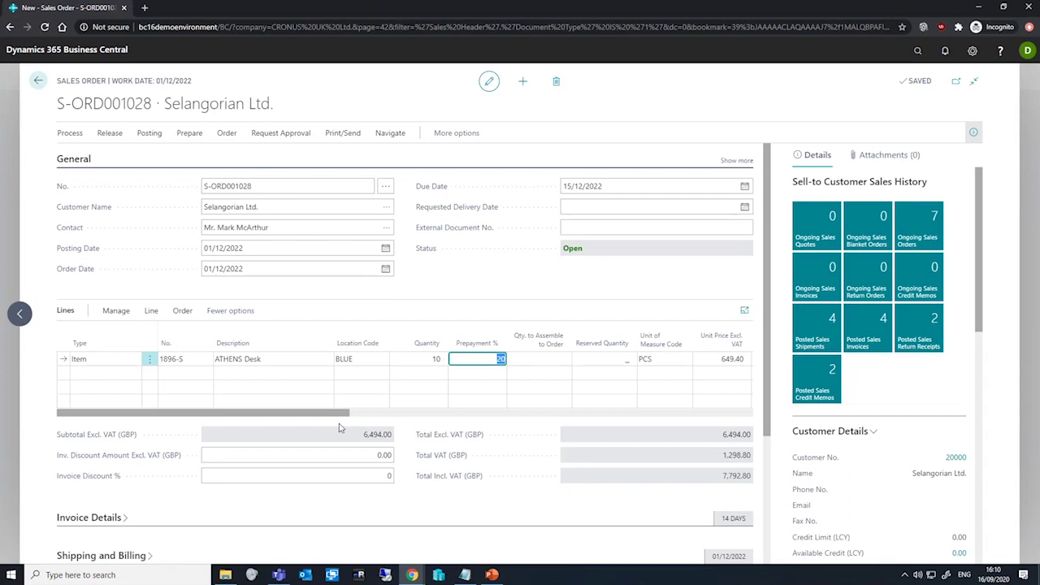
left_click(972, 50)
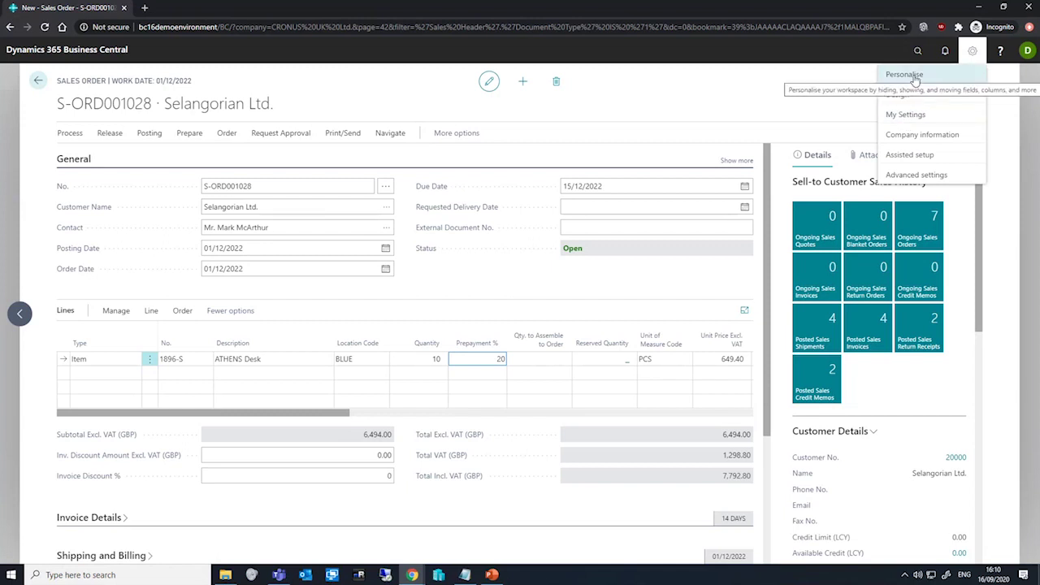
left_click(914, 79)
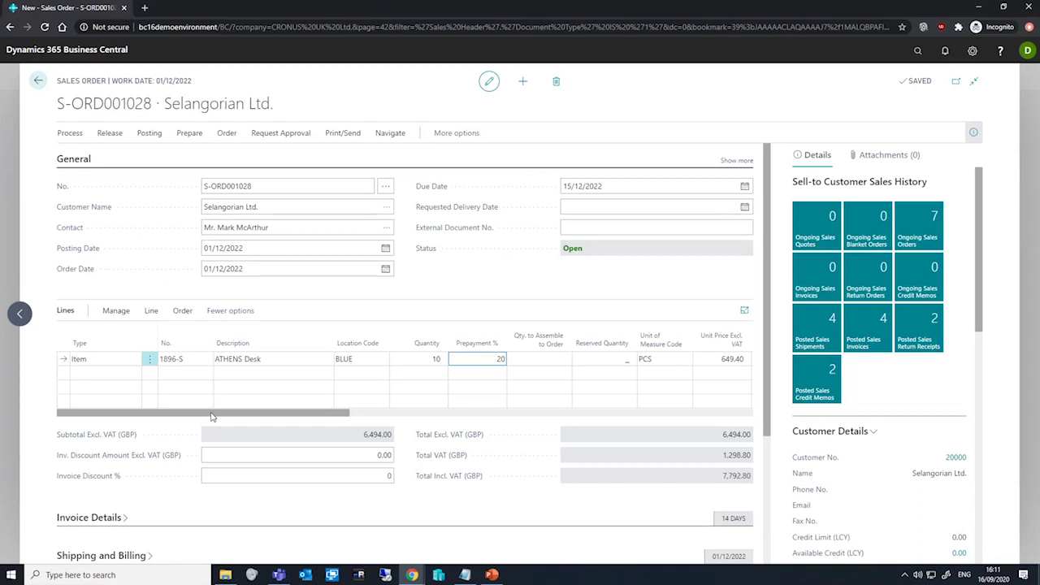
scroll(212, 417, "down", 3)
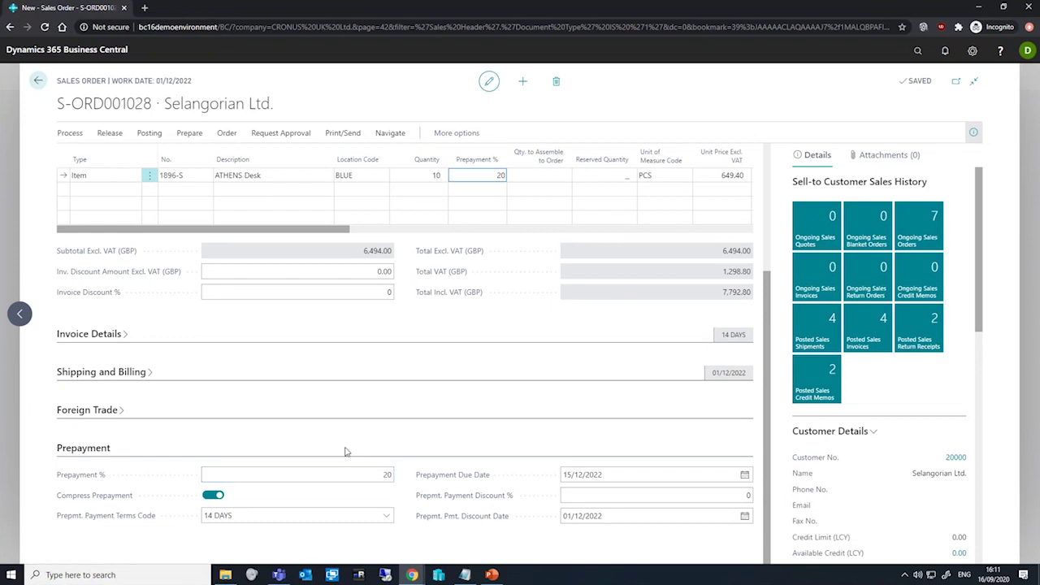
scroll(348, 439, "up", 3)
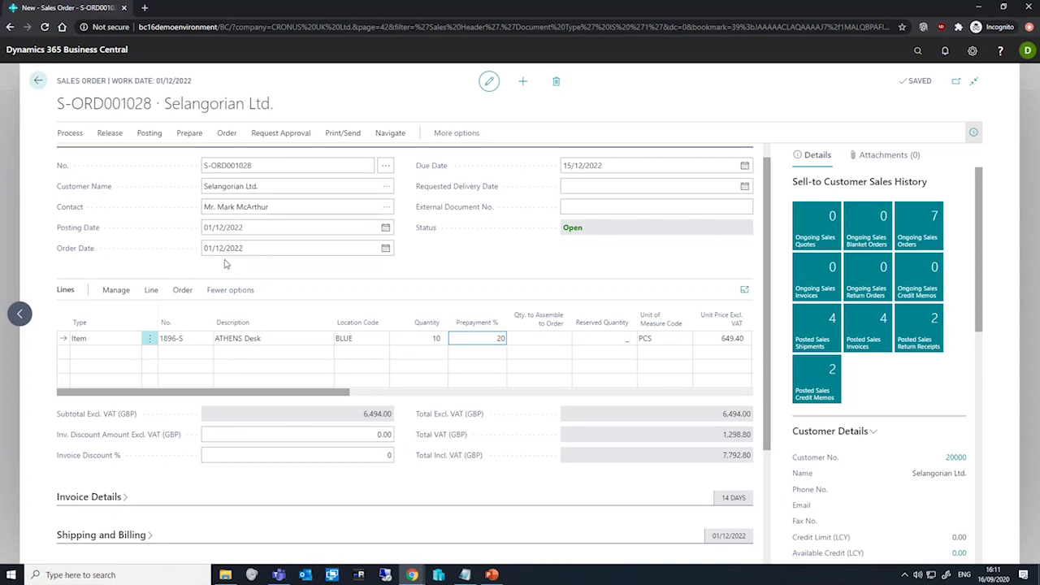
left_click(226, 133)
left_click(87, 159)
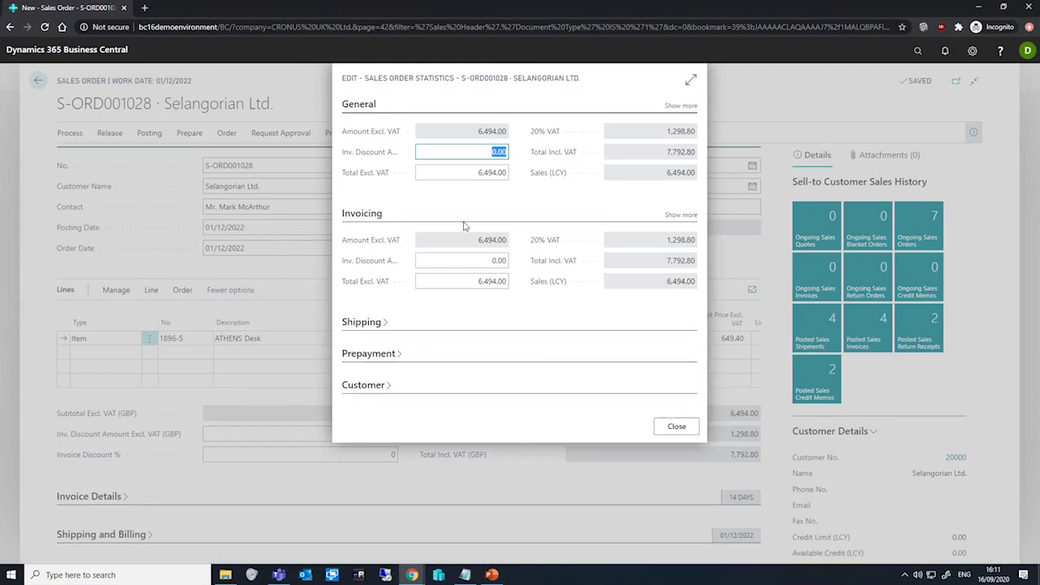
left_click(367, 355)
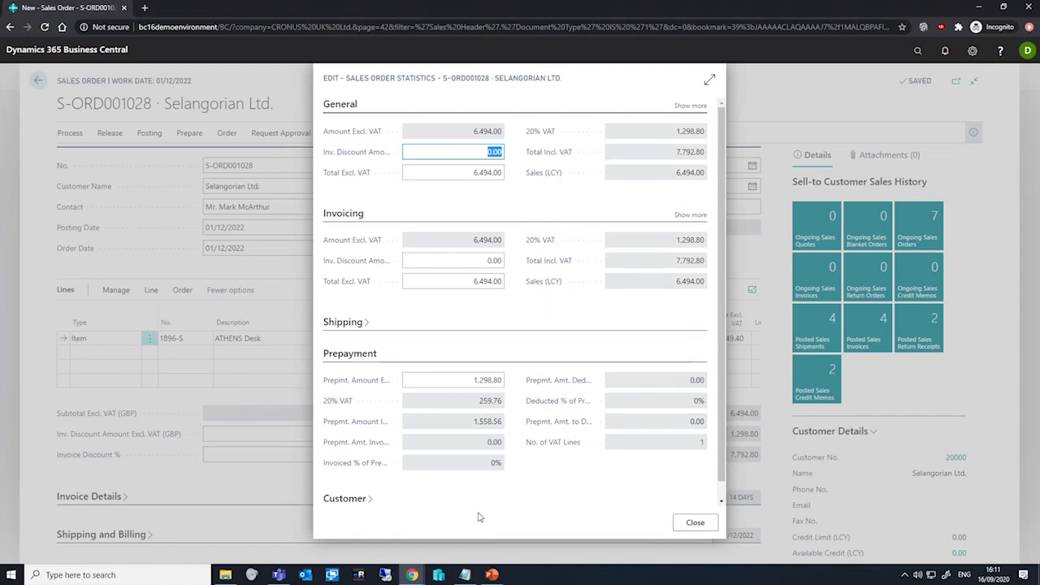
left_click(456, 380)
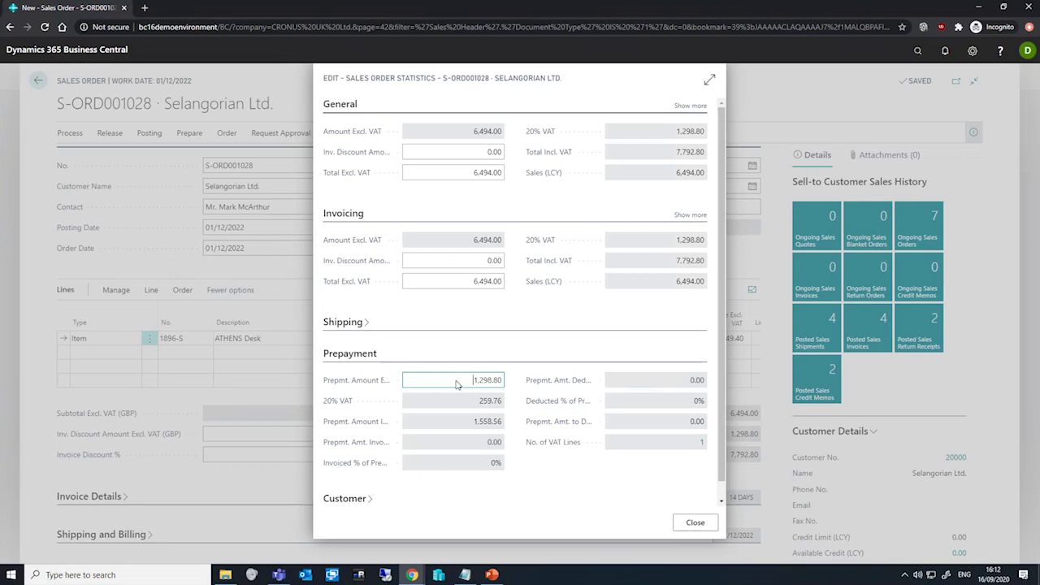
key("Escape")
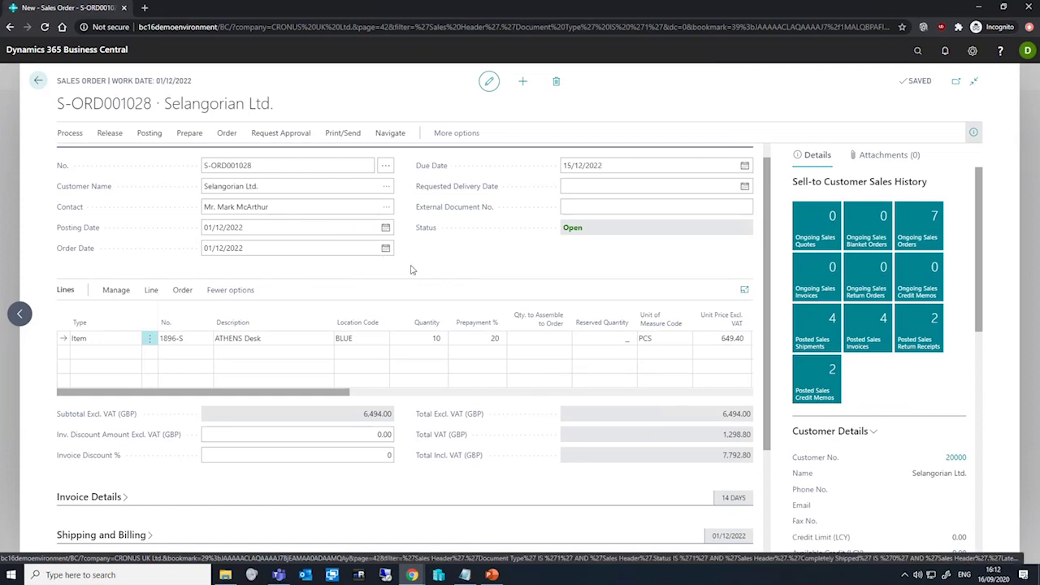
Post and confirm the prepayment invoice for order S-ORD001028.
left_click(452, 134)
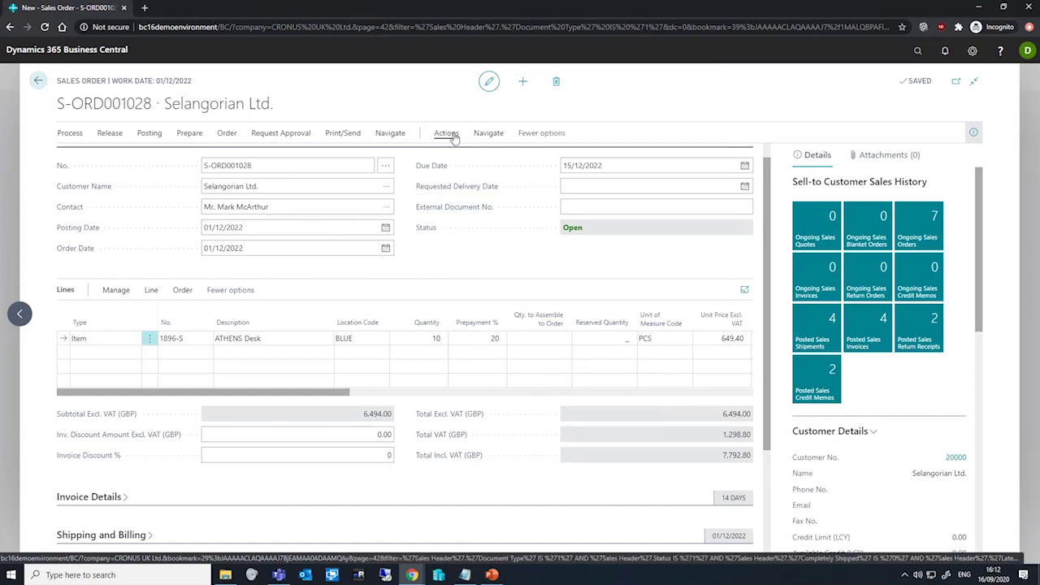
left_click(447, 138)
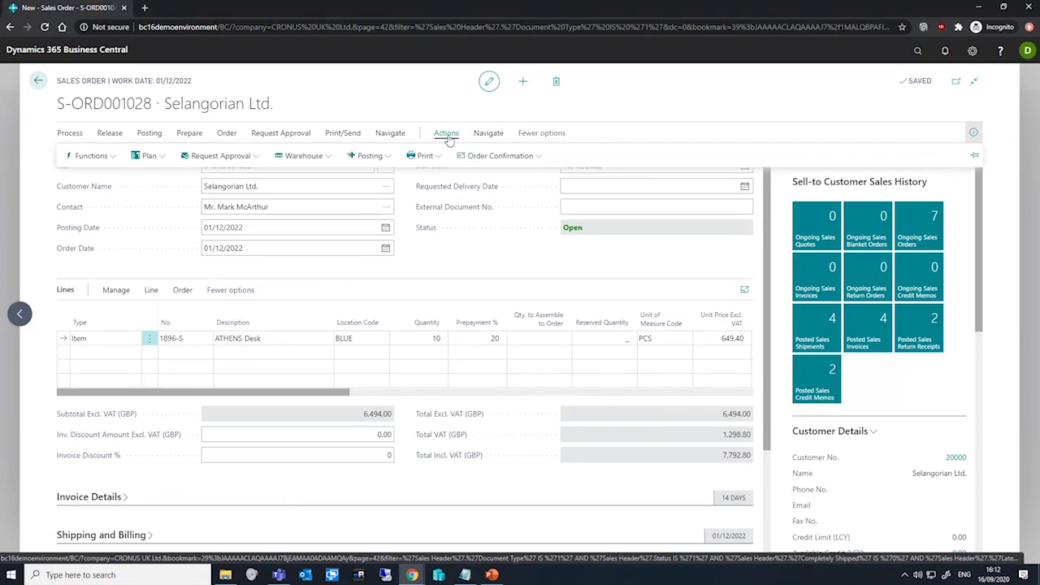
left_click(388, 155)
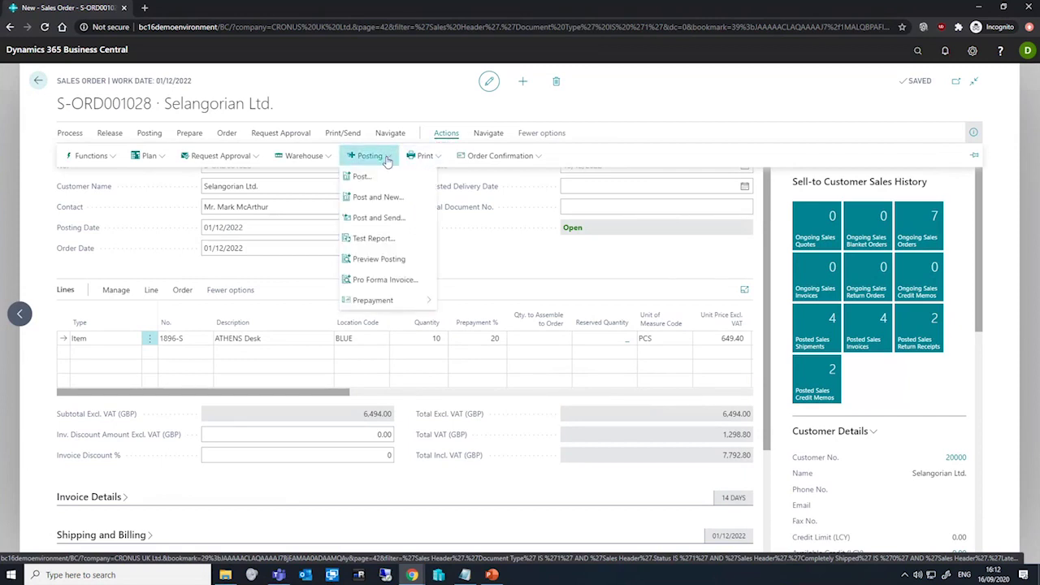
mouse_move(401, 300)
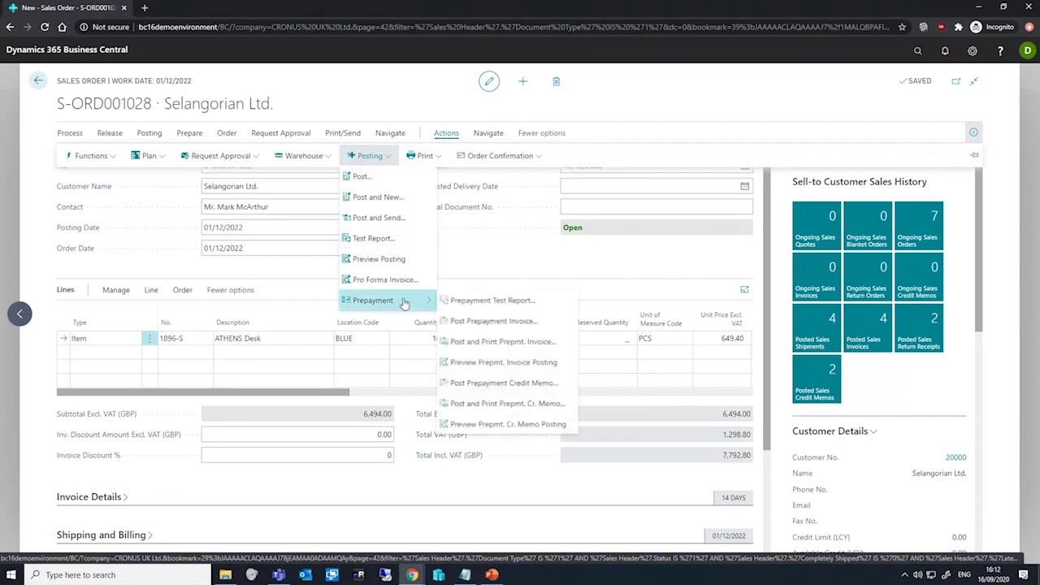
left_click(490, 323)
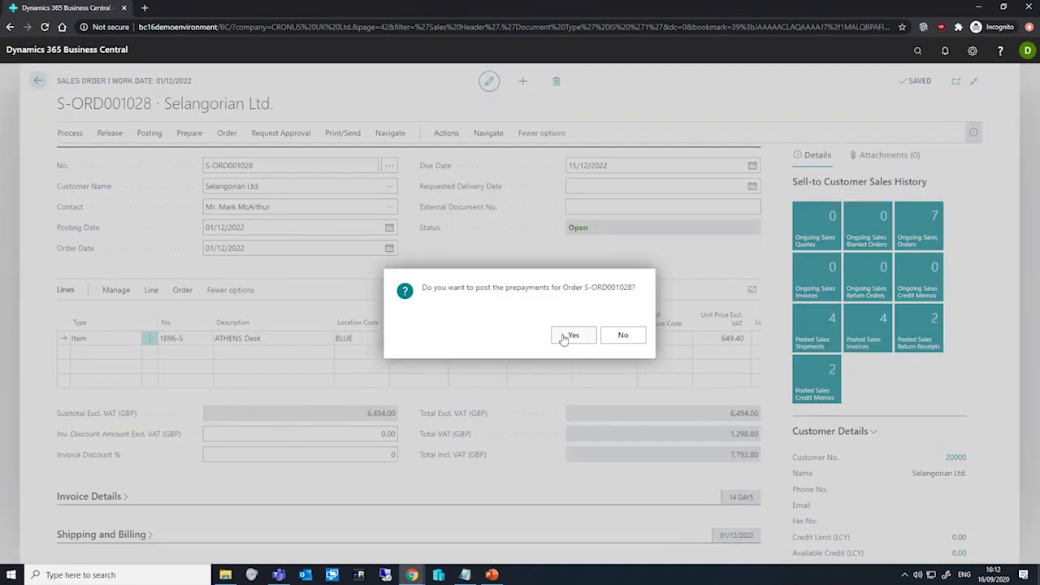
left_click(572, 336)
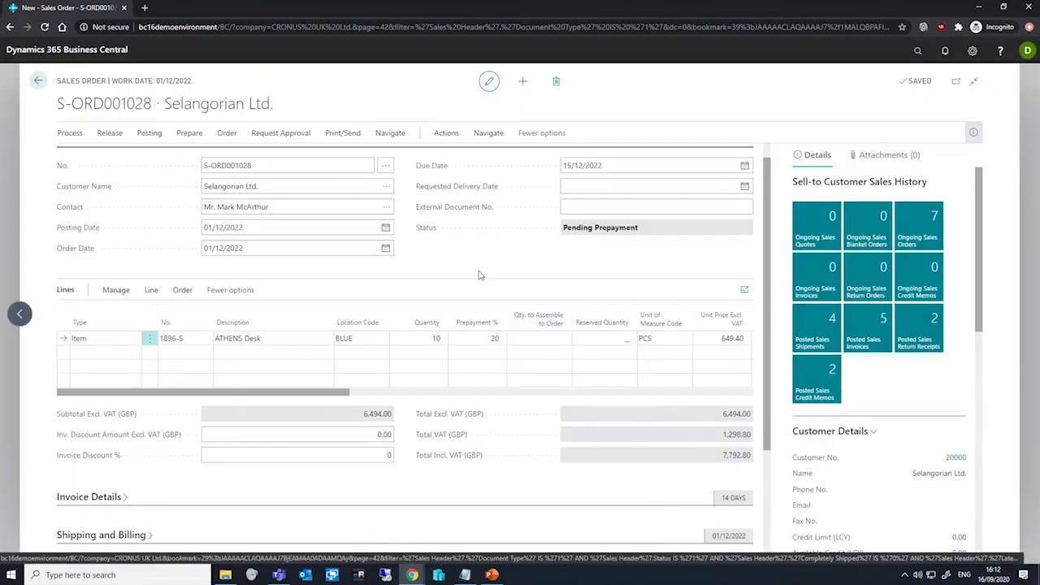
mouse_move(340, 398)
left_mouse_down()
mouse_move(421, 398)
mouse_move(339, 396)
left_mouse_up()
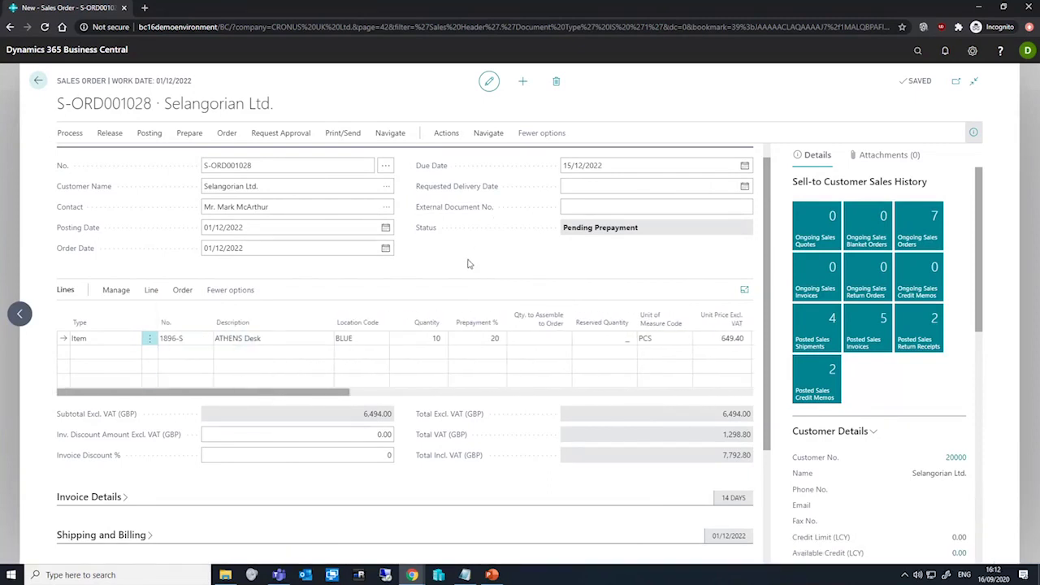
Open posted prepayment invoice 103035 from the order's prepayment invoices list.
left_click(446, 132)
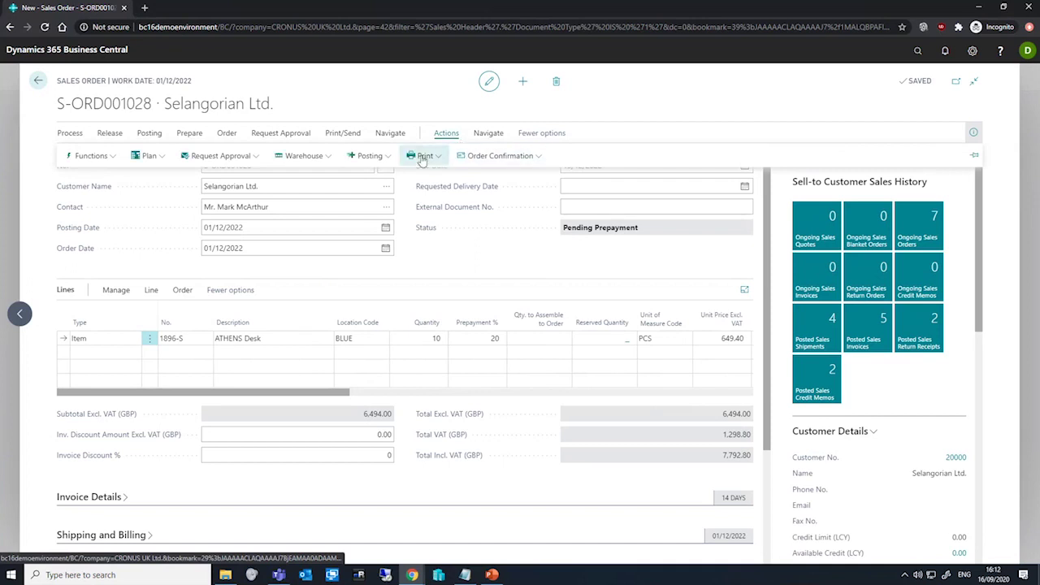
left_click(380, 156)
left_click(480, 140)
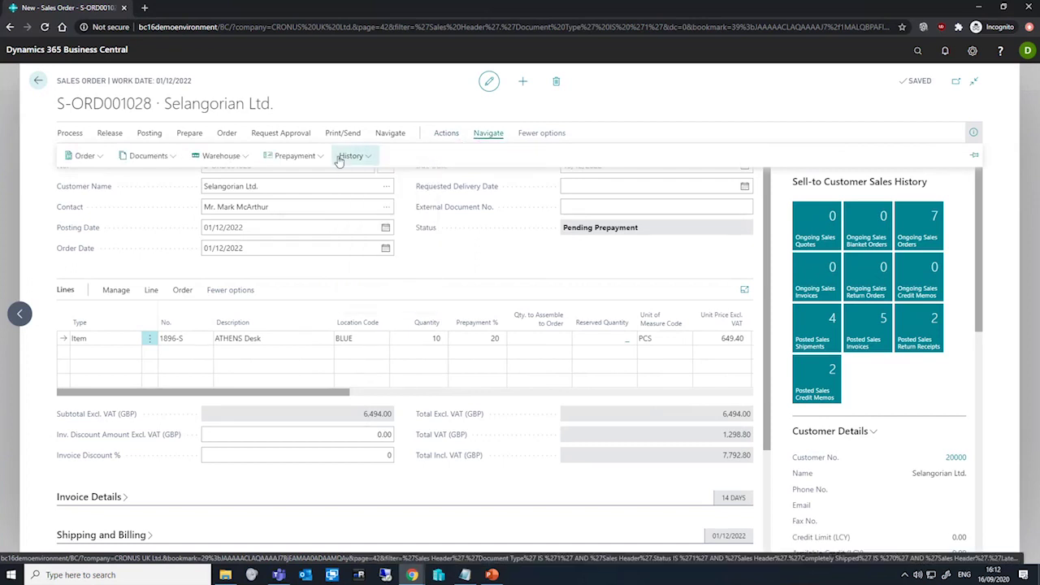
left_click(295, 158)
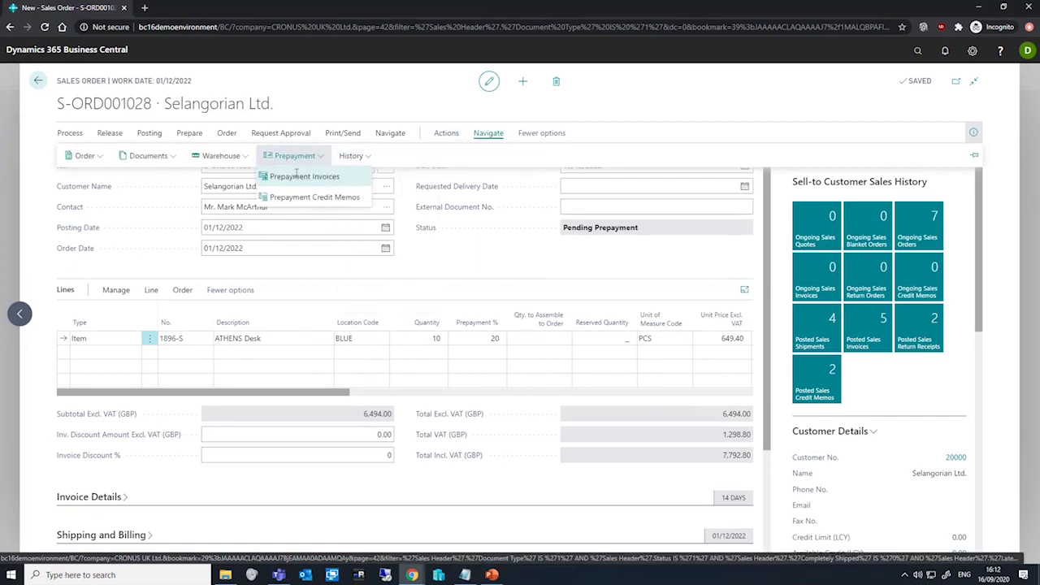
left_click(301, 176)
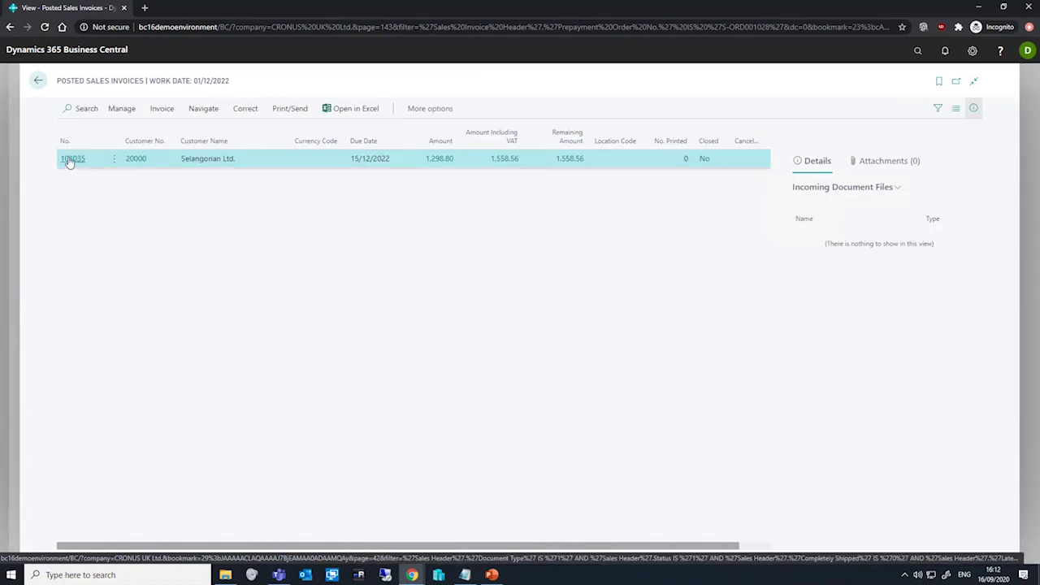
left_click(72, 159)
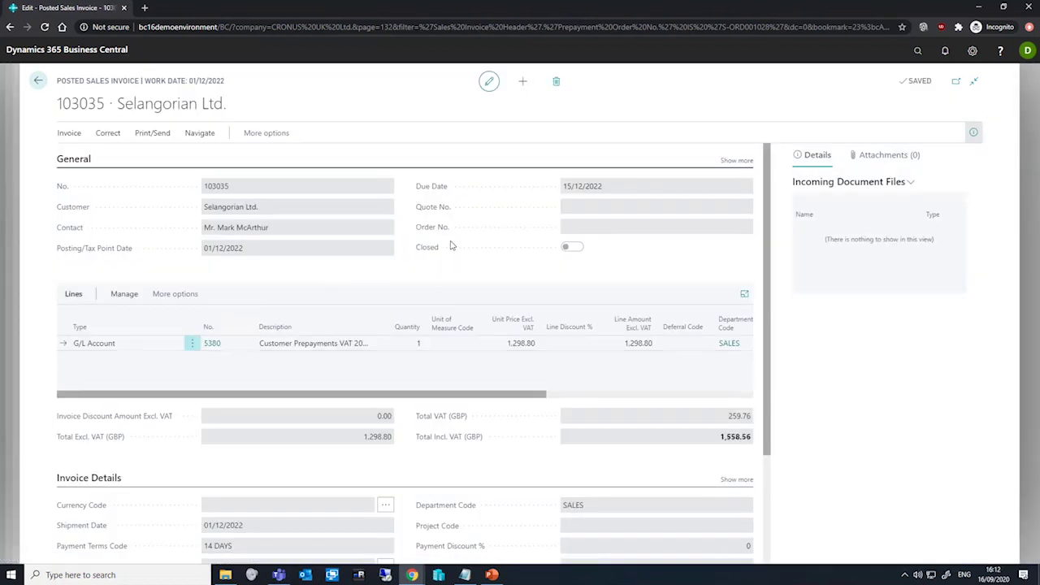
scroll(436, 385, "down", 2)
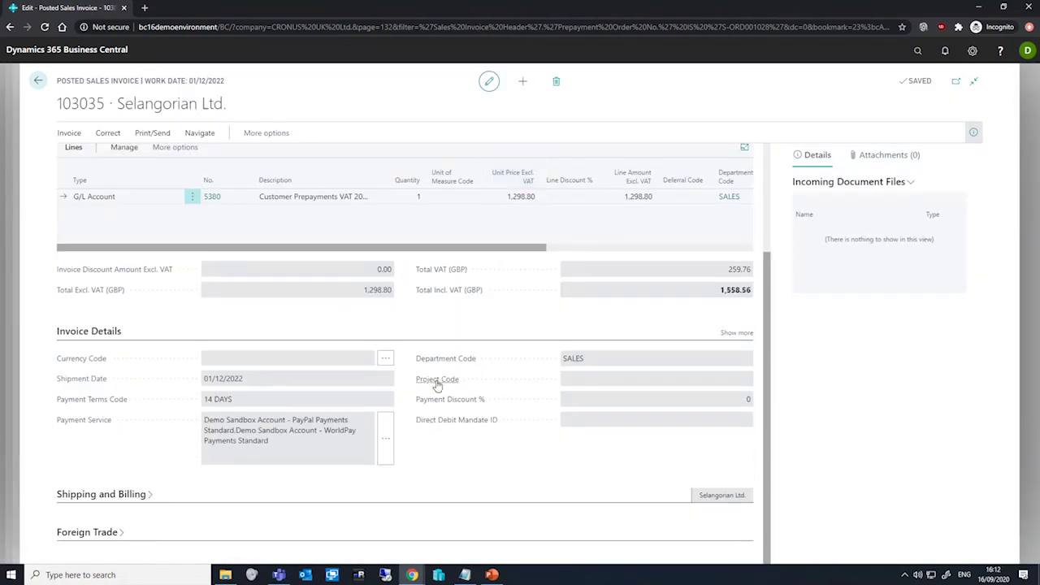
scroll(454, 391, "up", 2)
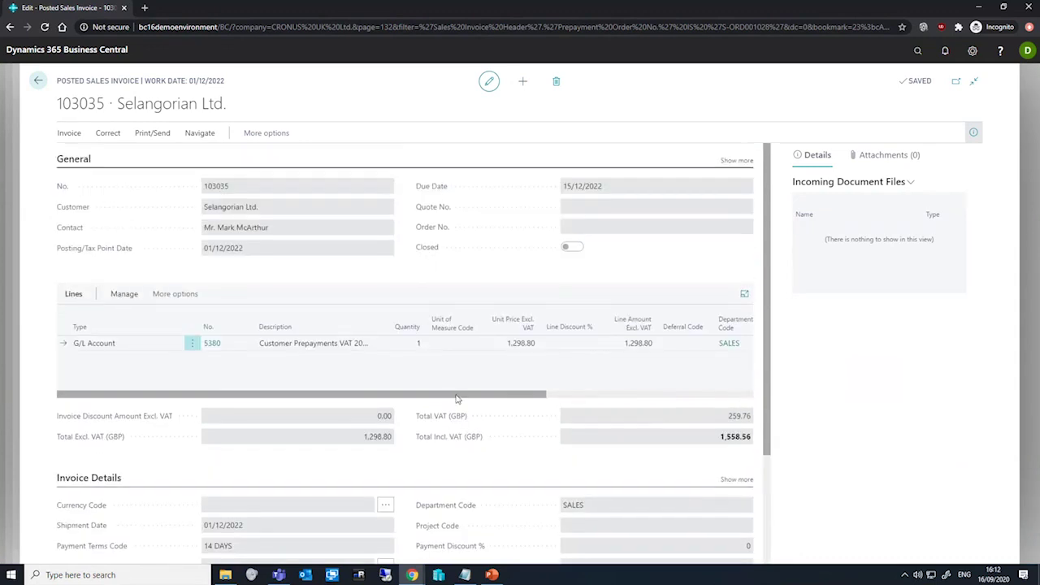